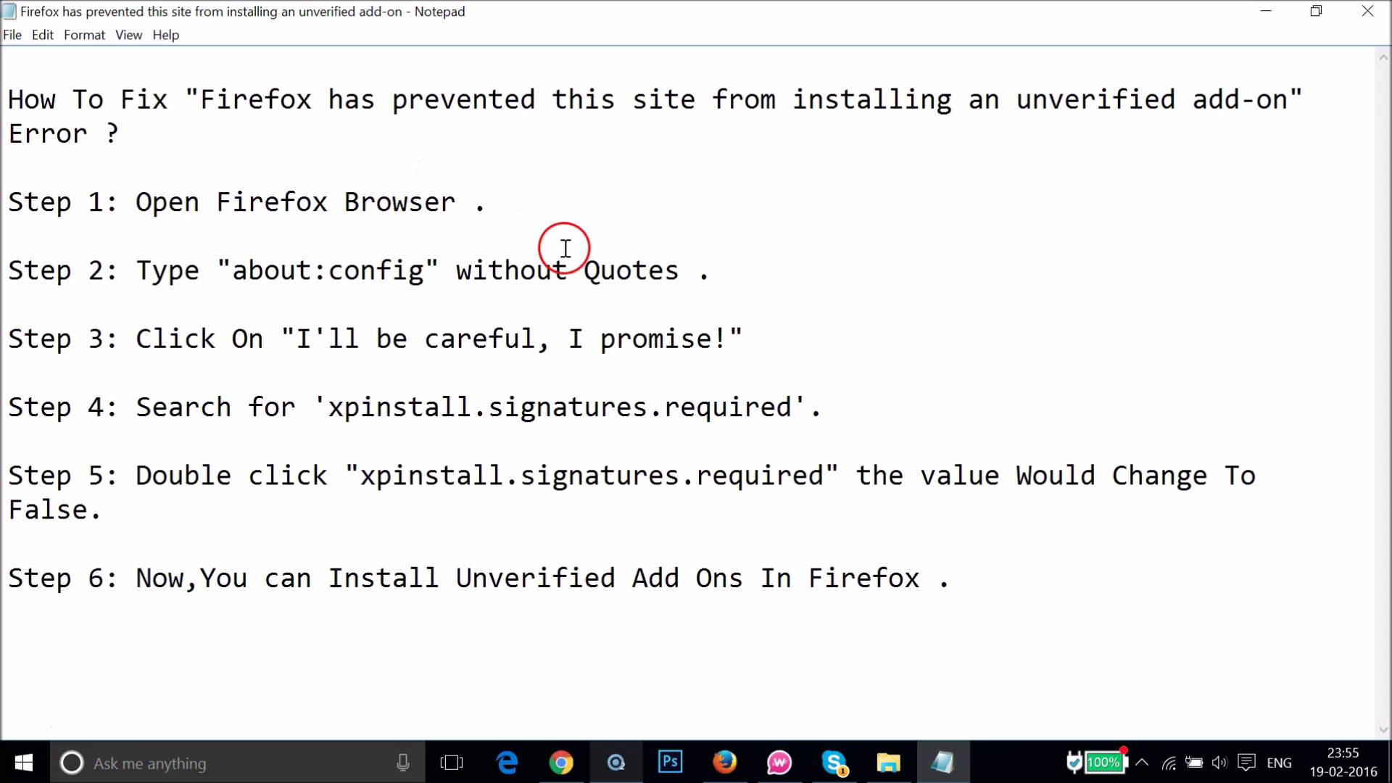
Try installing the TubeBuddy add-on from its homepage, then dismiss Firefox's unverified add-on warning.
left_click(725, 763)
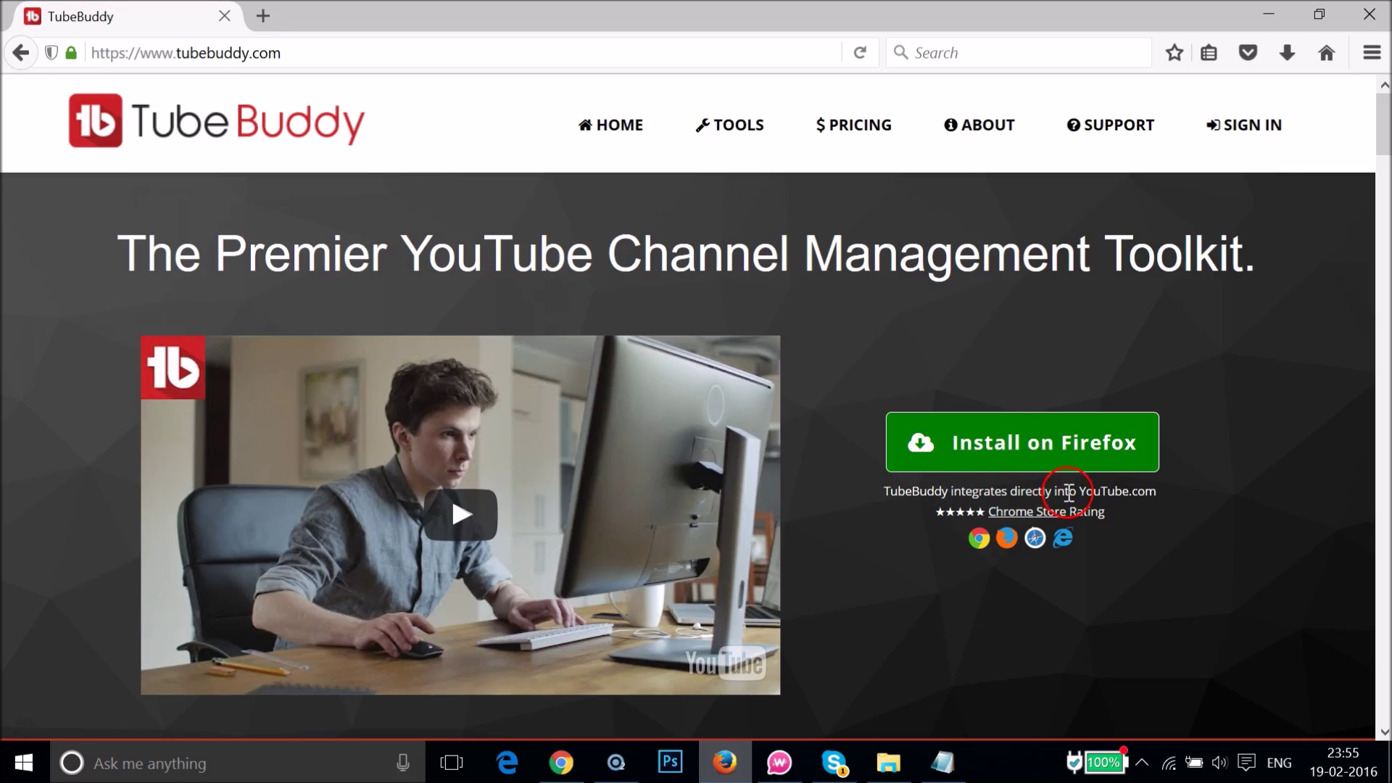
left_click(1010, 461)
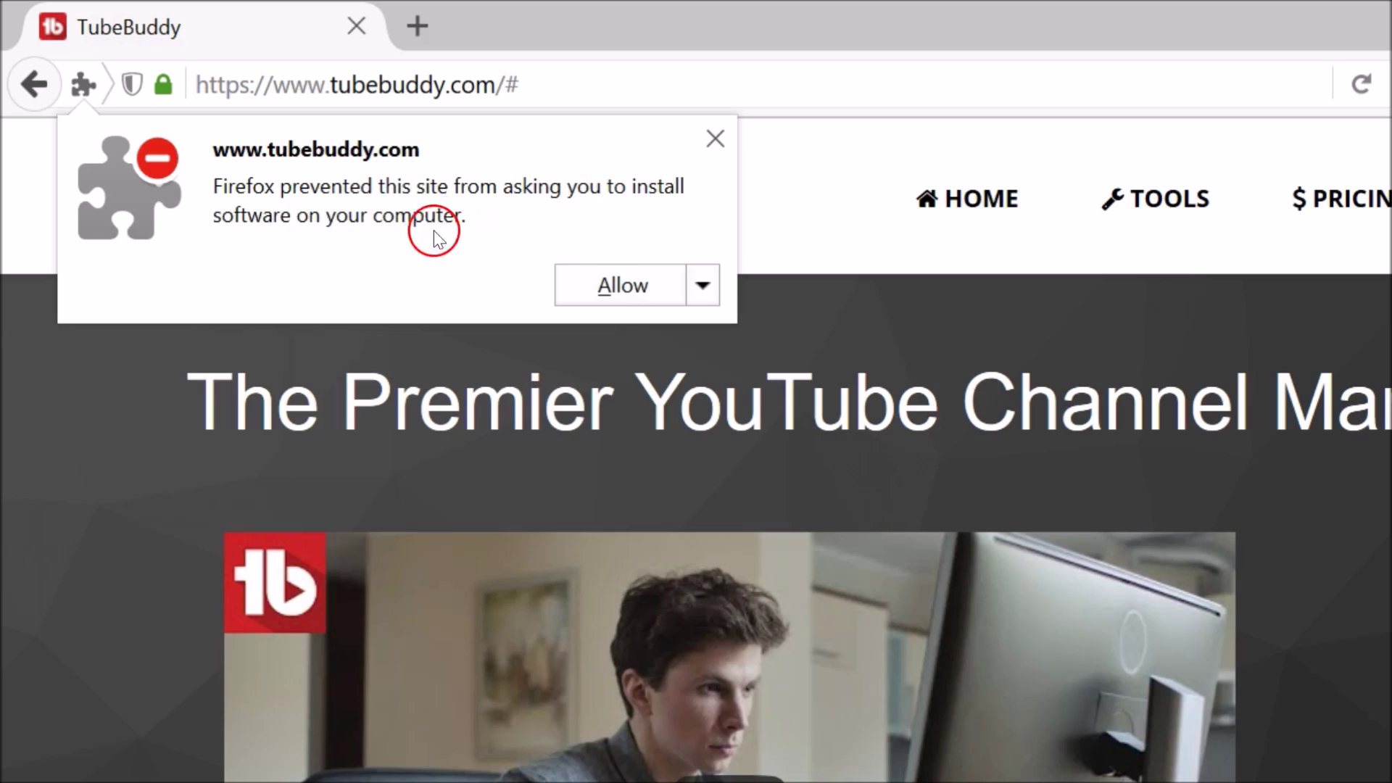
left_click(596, 281)
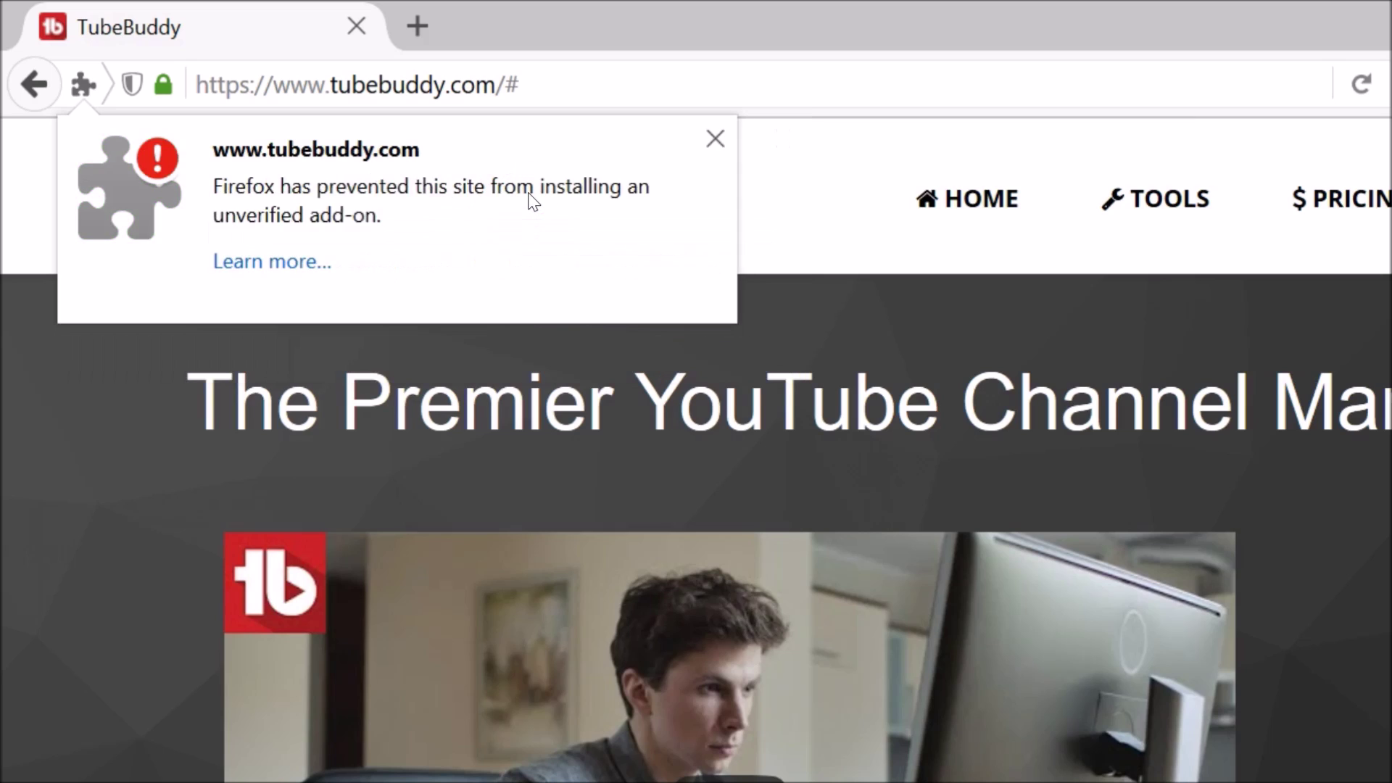
mouse_move(429, 199)
left_mouse_down()
mouse_move(349, 183)
mouse_move(322, 214)
mouse_move(333, 200)
left_mouse_up()
left_click(718, 136)
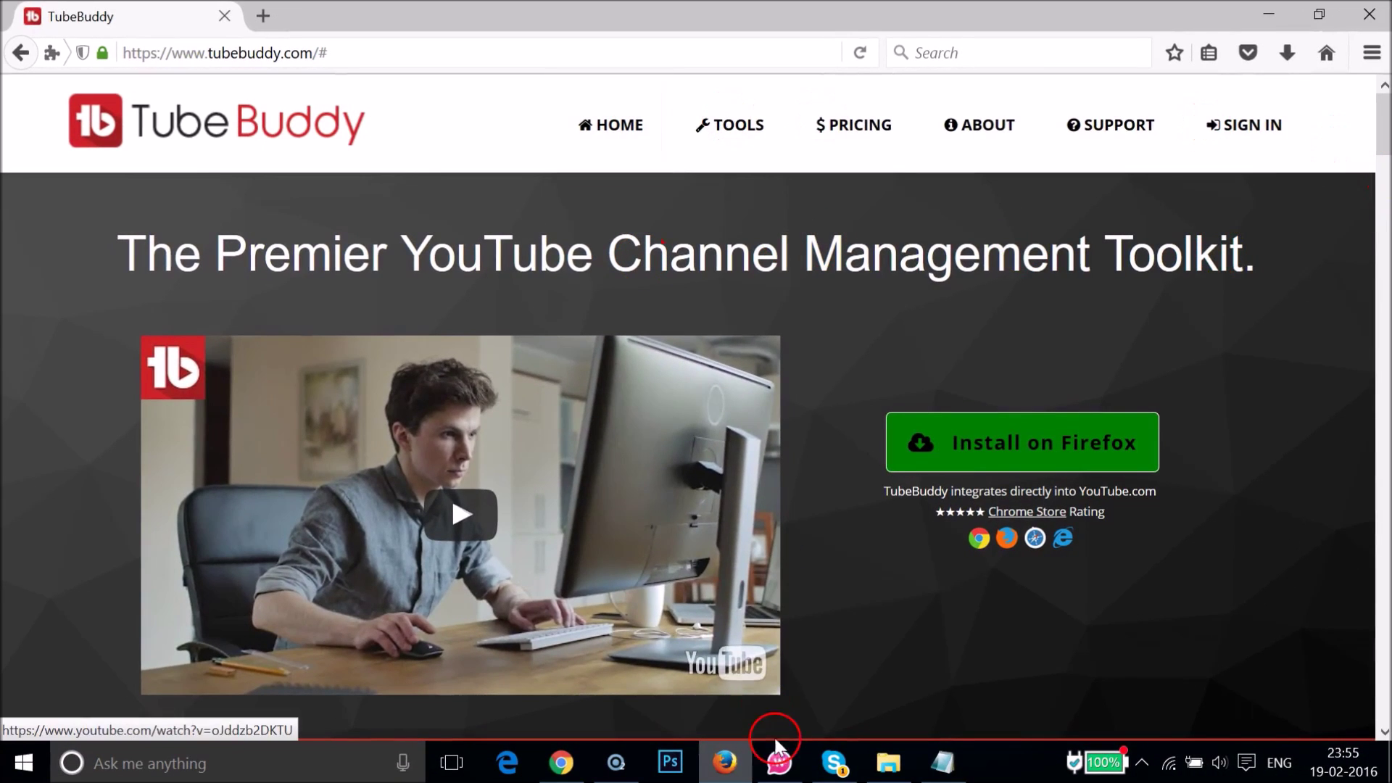
Select the about:config address in Step 2 of the Notepad guide, then return to Firefox.
left_click(949, 760)
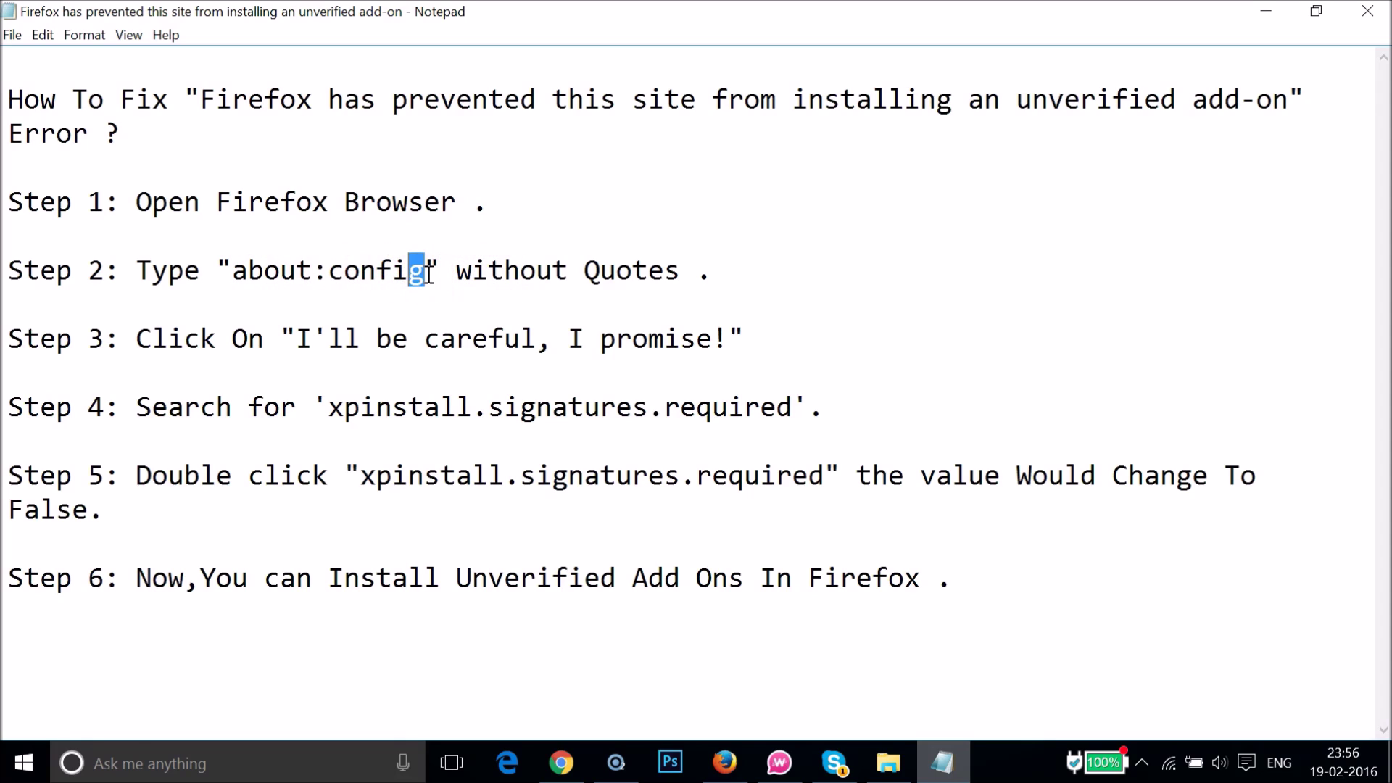
key("shift+Left")
key("shift+Left")
key("shift+Left")
key("shift+Left")
key("shift+Left")
key("shift+Left")
key("shift+Left")
key("shift+Left")
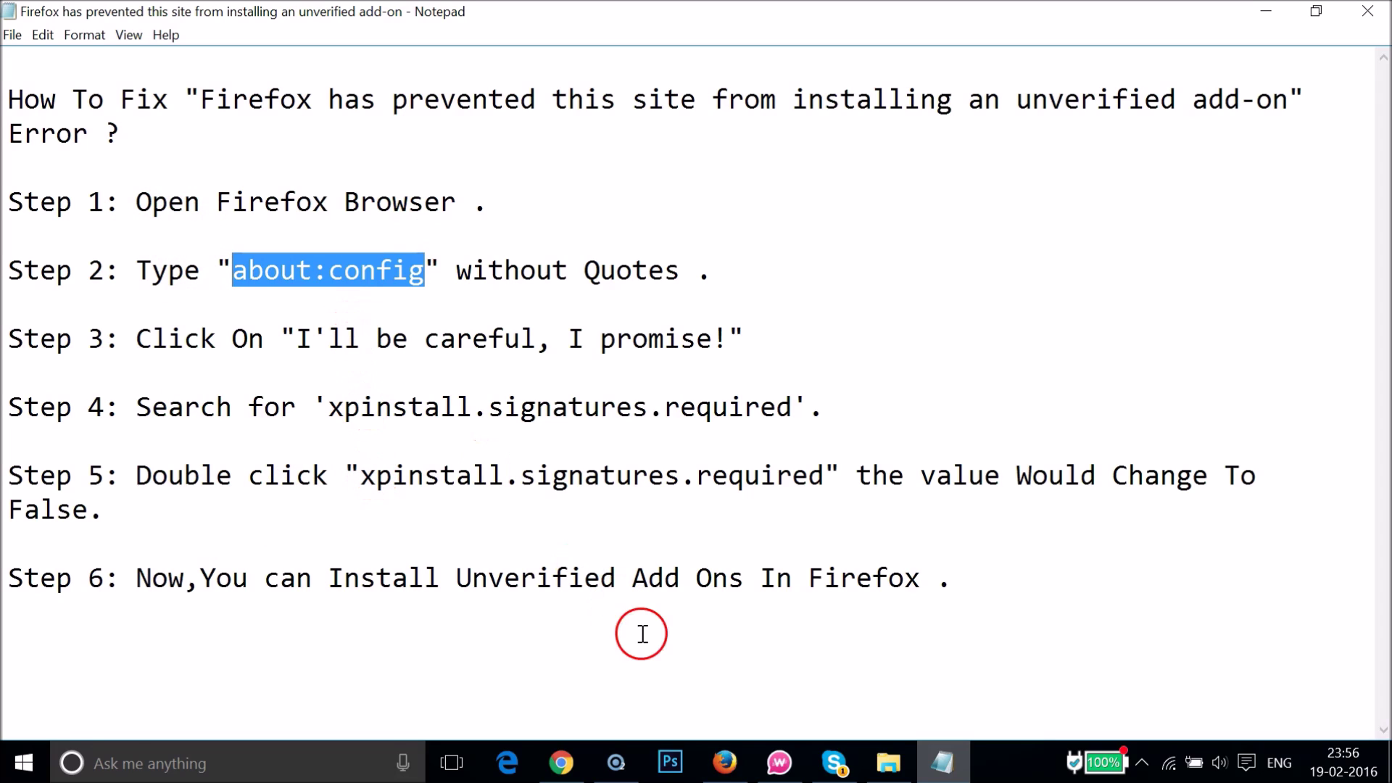
left_click(722, 760)
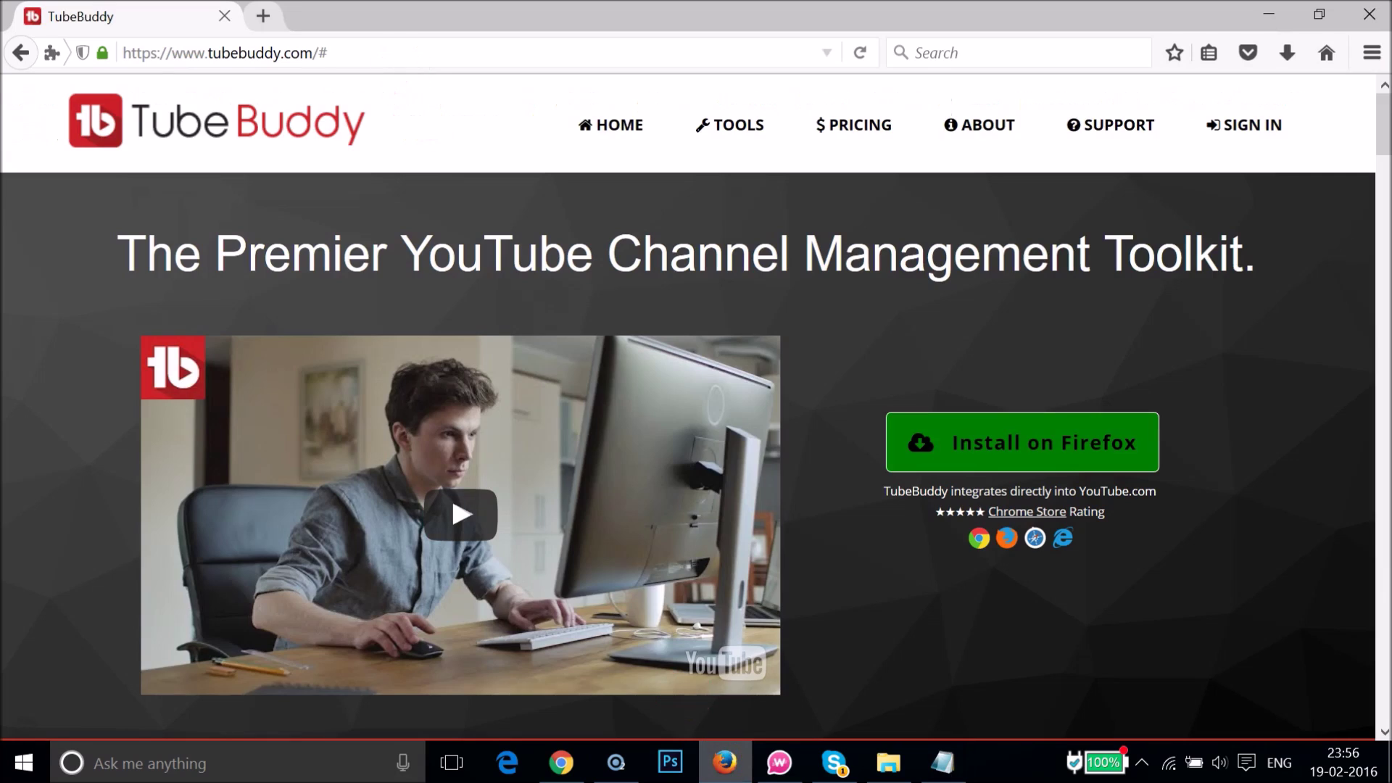
Load about:config in a new tab and accept the 'I'll be careful, I promise!' warning.
key("ctrl+t")
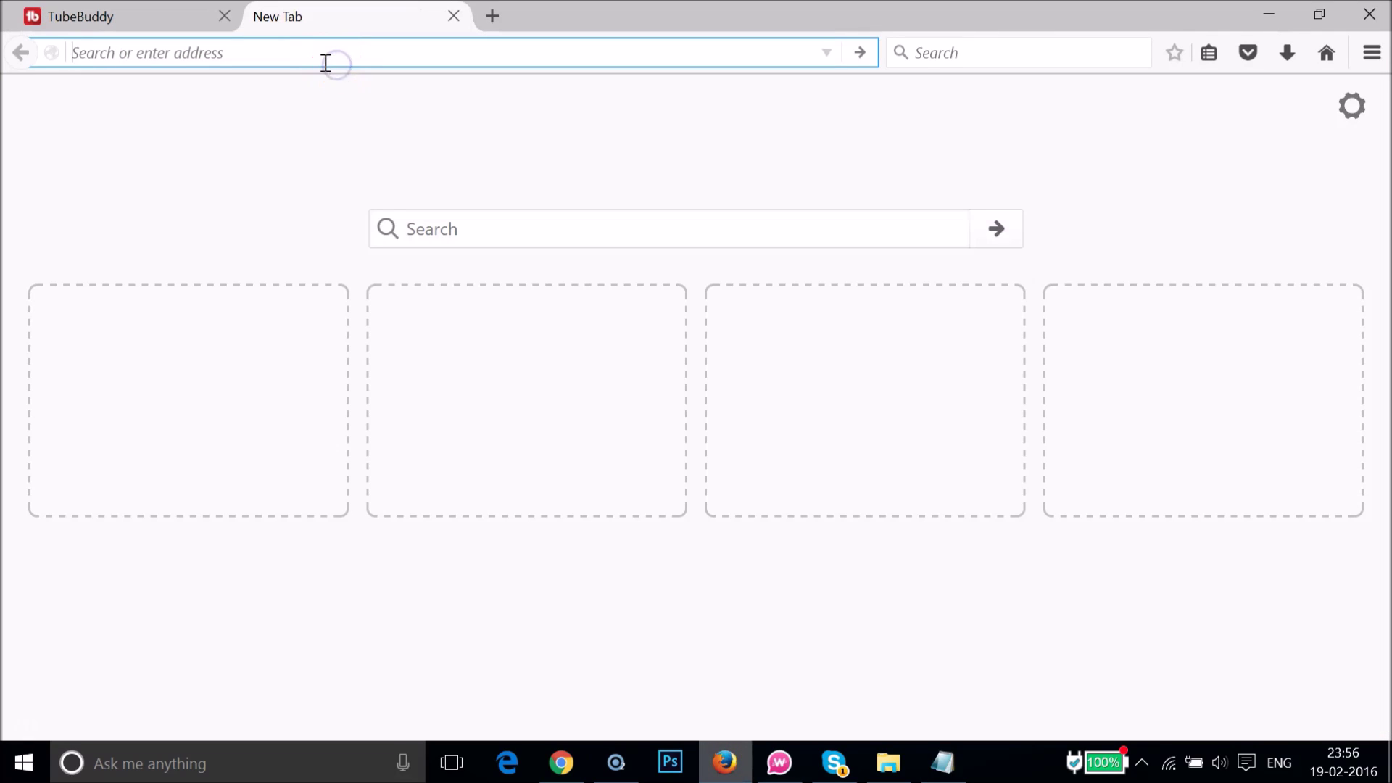
key("Return")
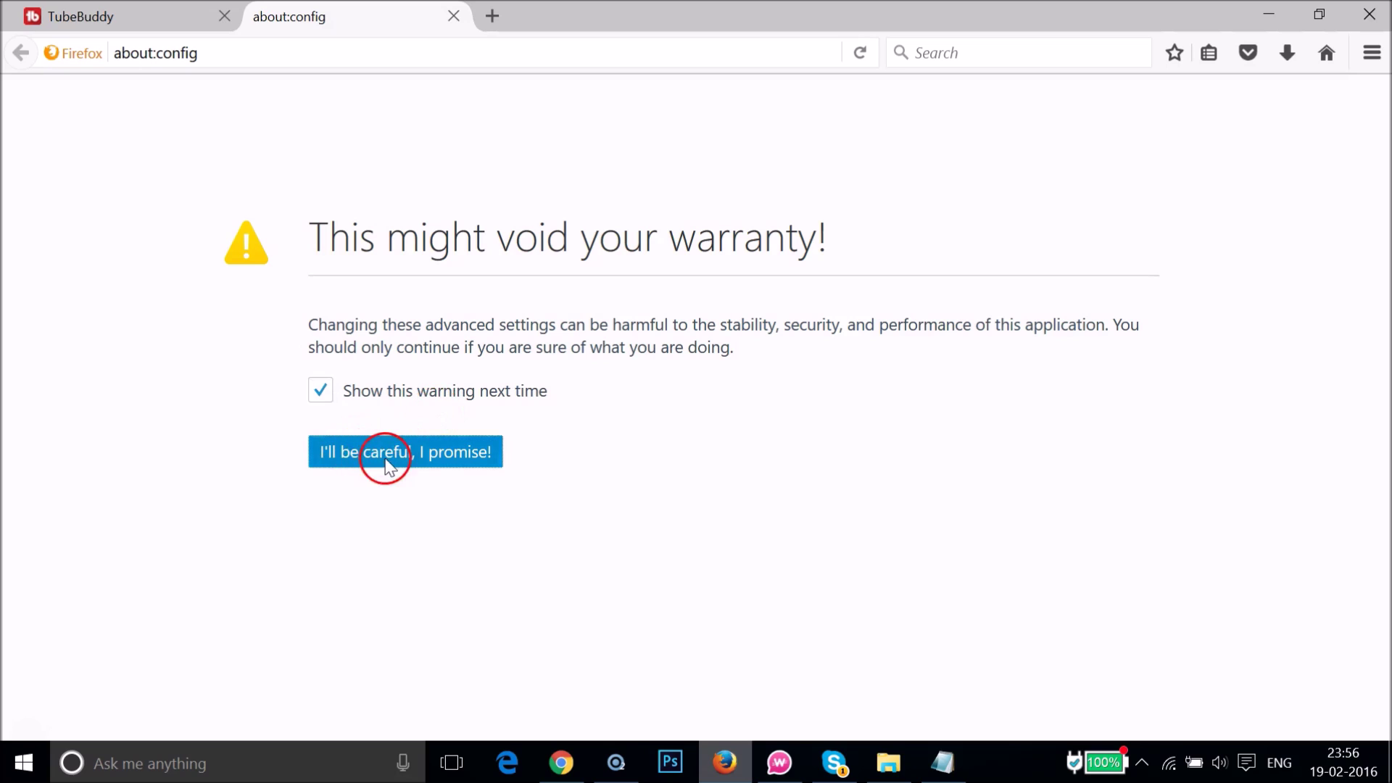
left_click(457, 460)
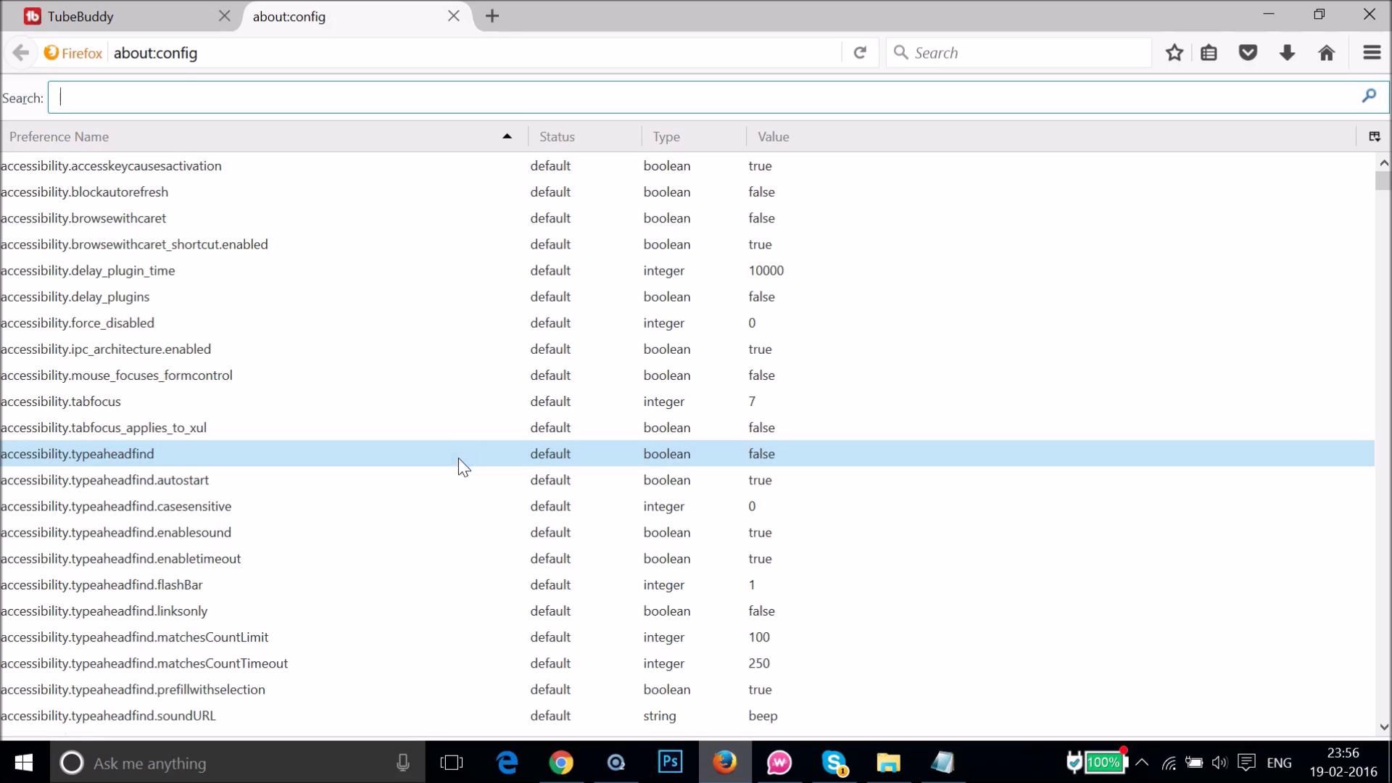
left_click(943, 761)
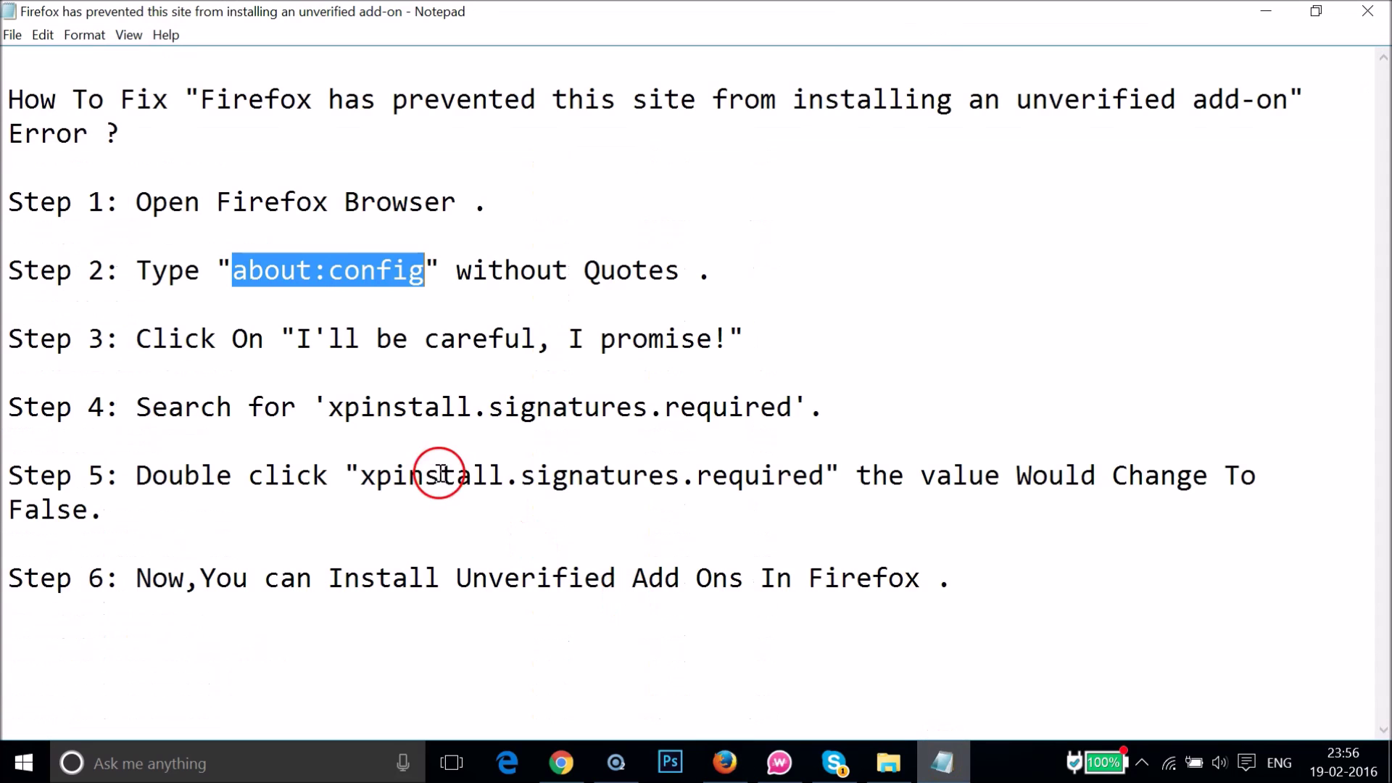
Select the preference name xpinstall.signatures.required from Step 4 in Notepad, then return to Firefox.
left_click(470, 411)
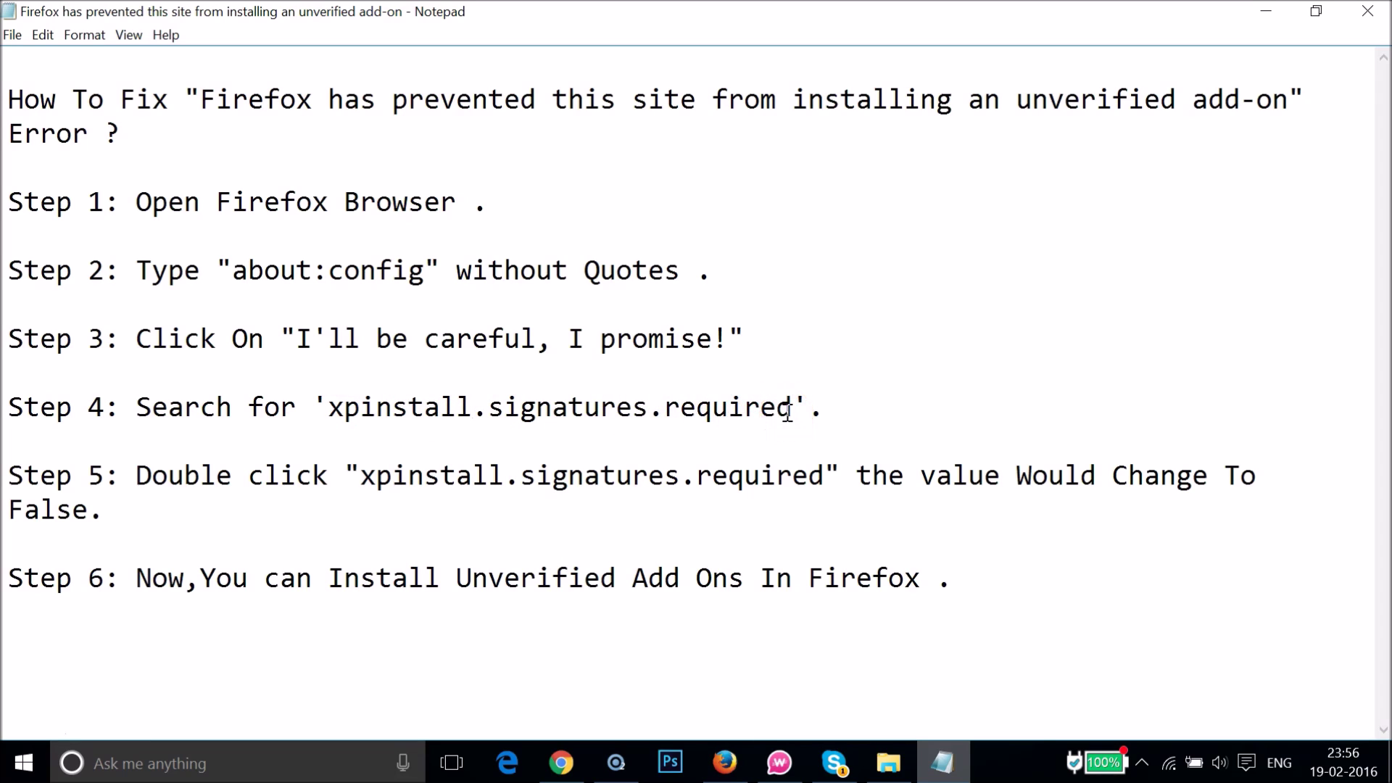
key("shift+Left")
key("shift+Left")
key("shift+Left")
key("shift+Left")
key("shift+Left")
key("shift+Left")
key("shift+Left")
key("shift+Left")
key("shift+Left")
key("shift+Left")
key("shift+Left")
key("shift+Left")
key("shift+Left")
key("shift+Left")
key("shift+Left")
key("shift+Left")
key("shift+Left")
key("shift+Left")
key("shift+Left")
key("shift+Left")
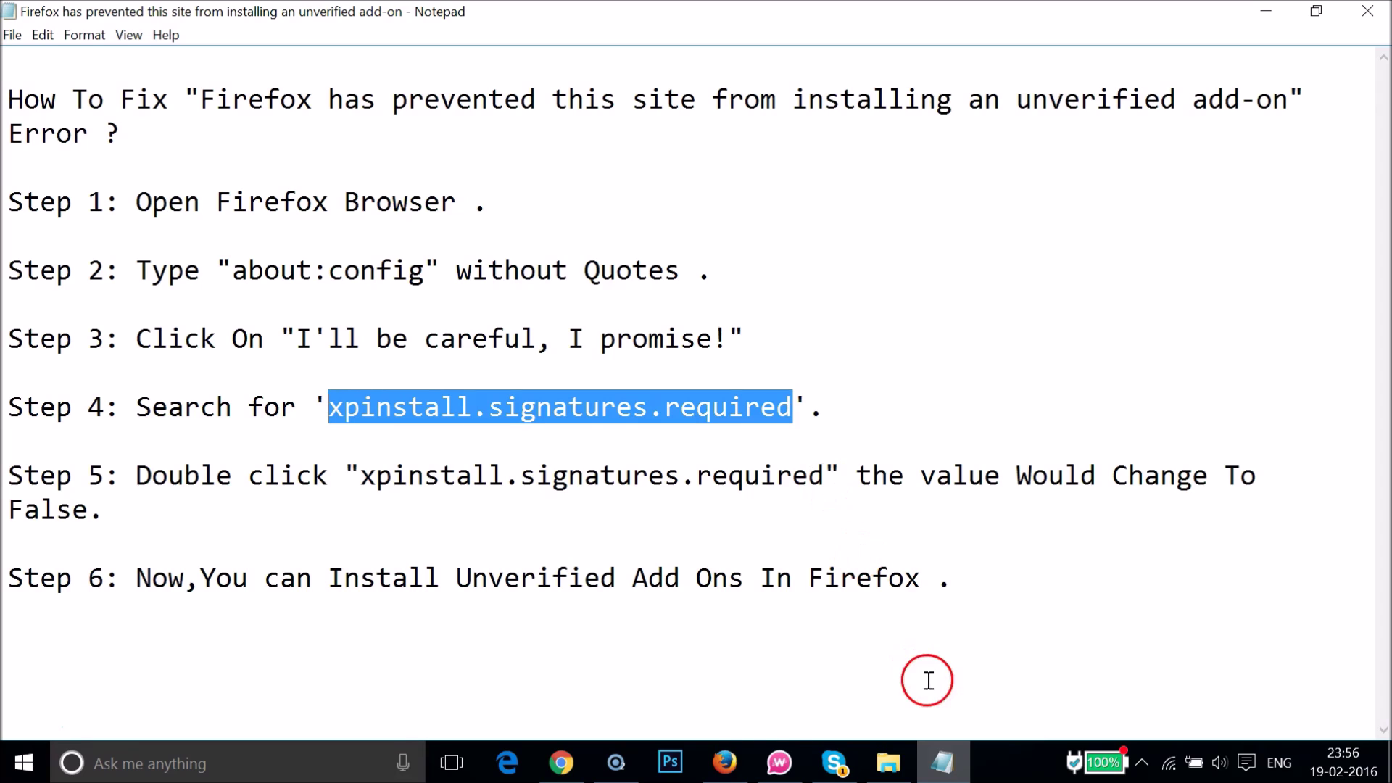
left_click(724, 761)
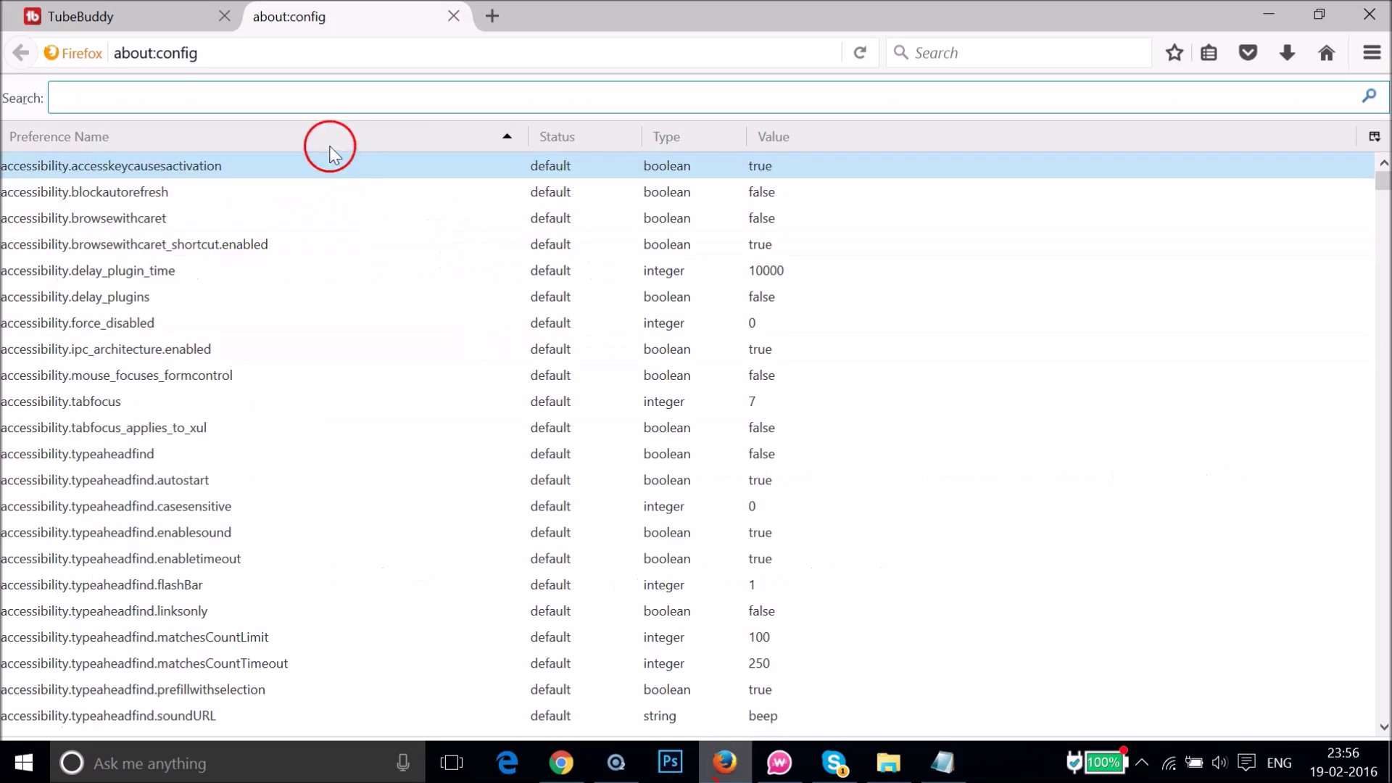
Filter about:config to xpinstall.signatures.required and double-click it to toggle it from true to false.
left_click(311, 97)
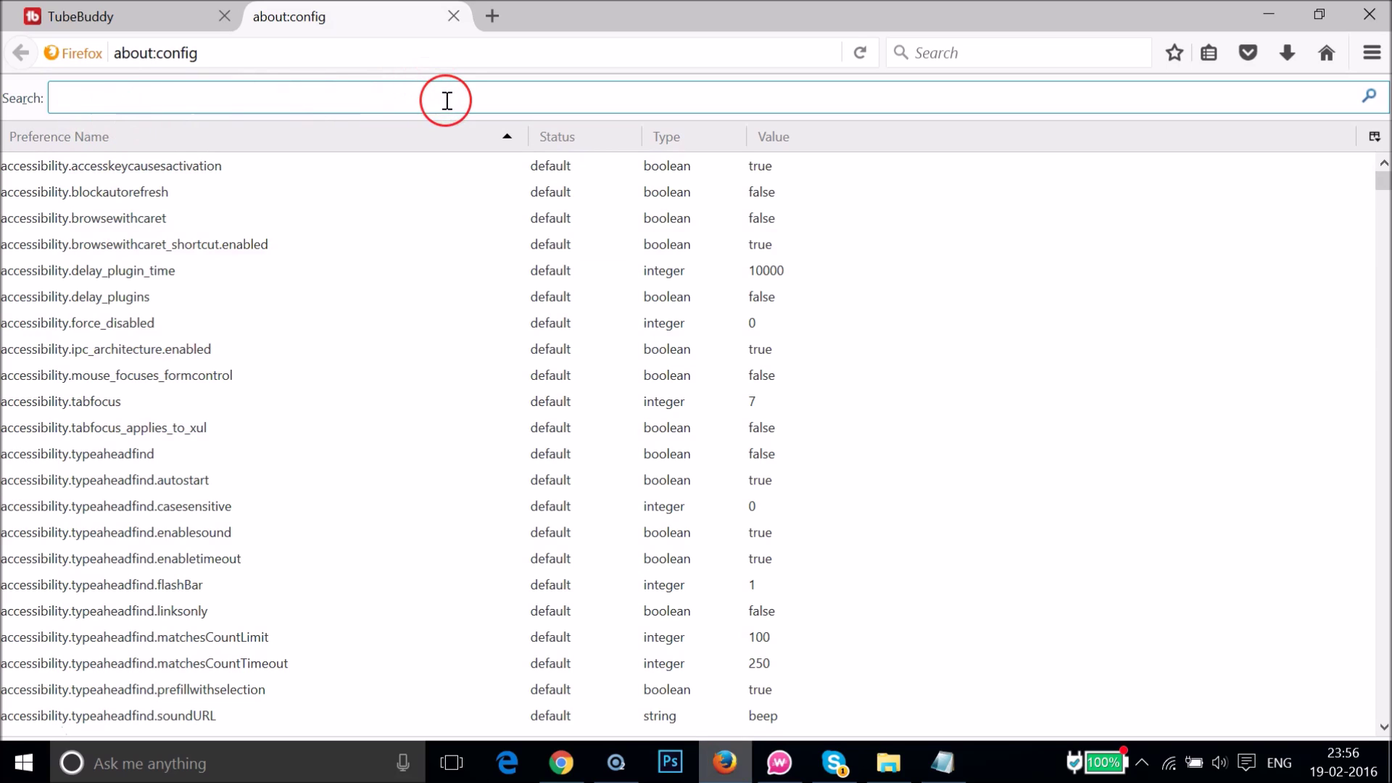
type("xpinstall.signatures.required")
left_click(181, 170)
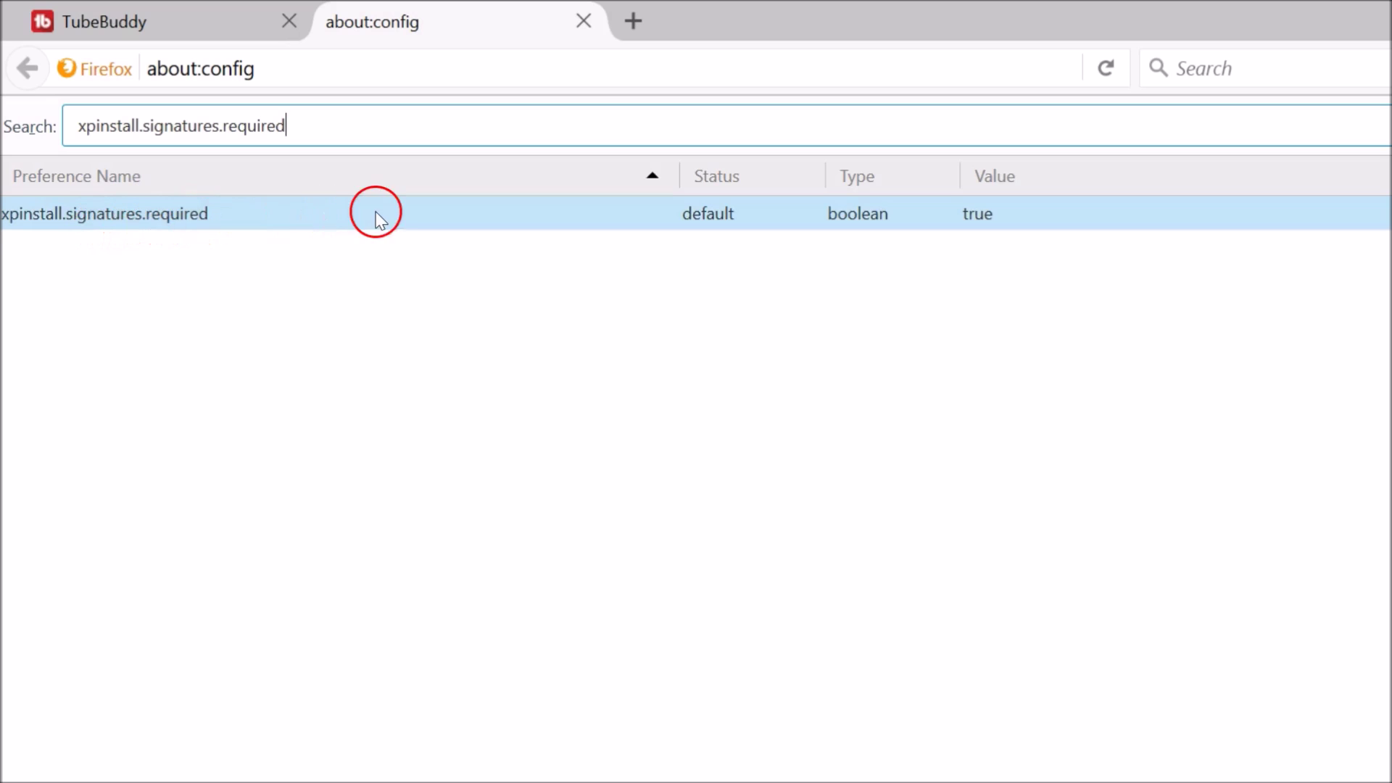
left_click(552, 297)
left_click(259, 211)
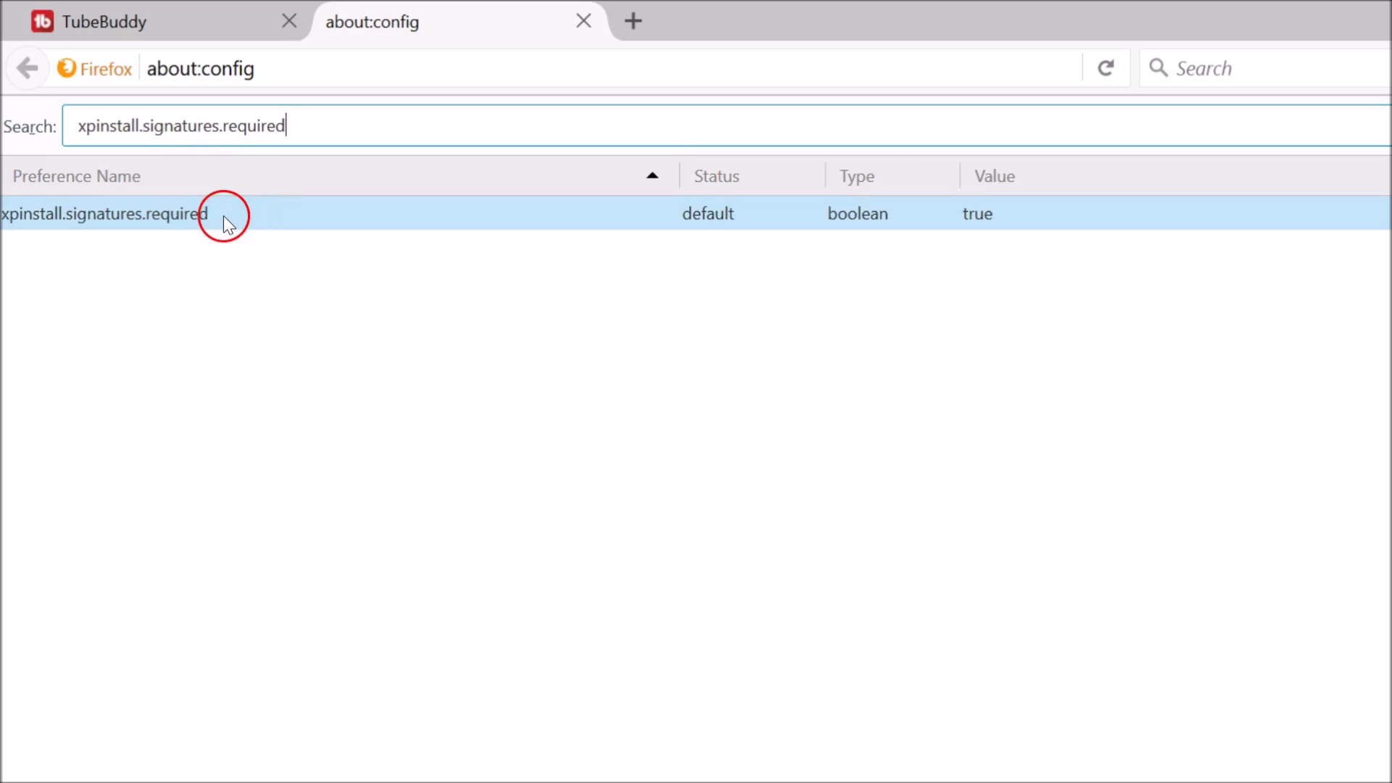
left_click(233, 216)
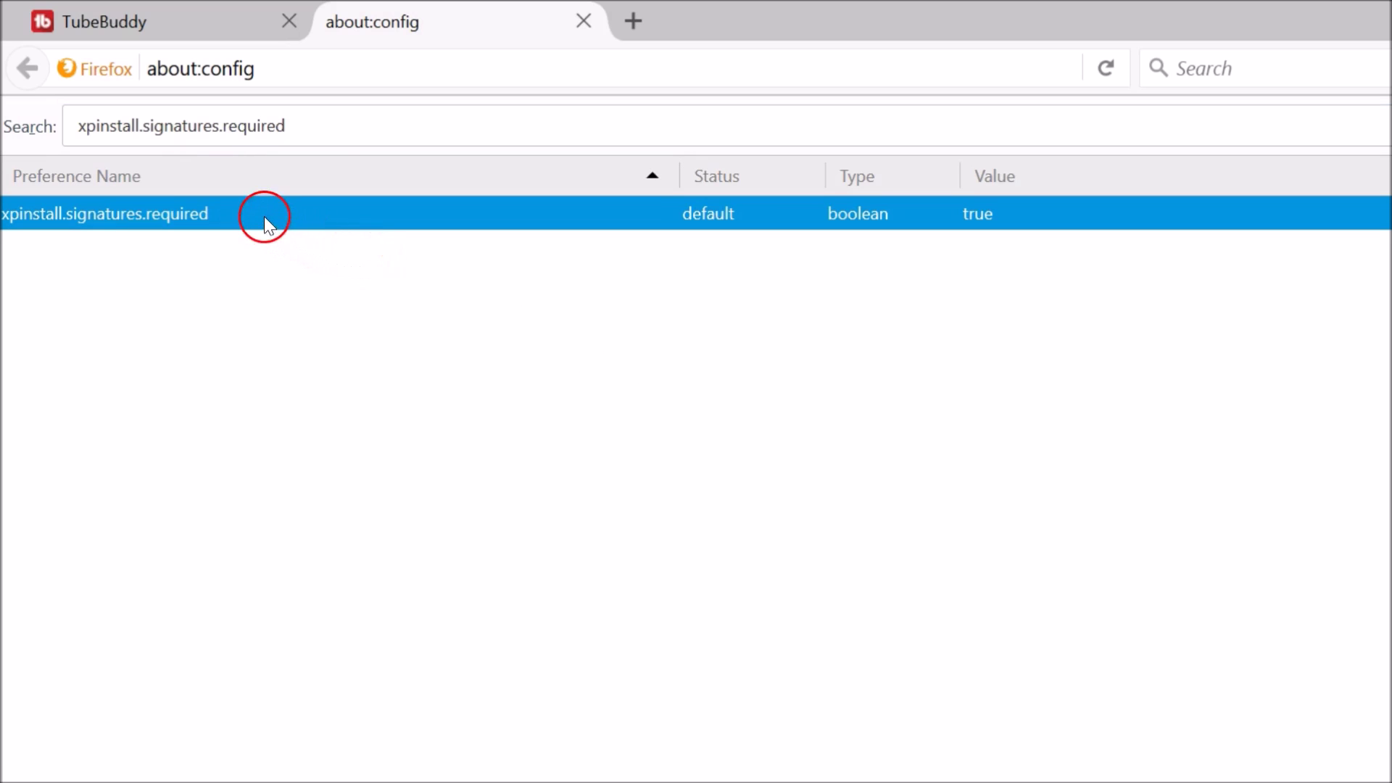
double_click(264, 216)
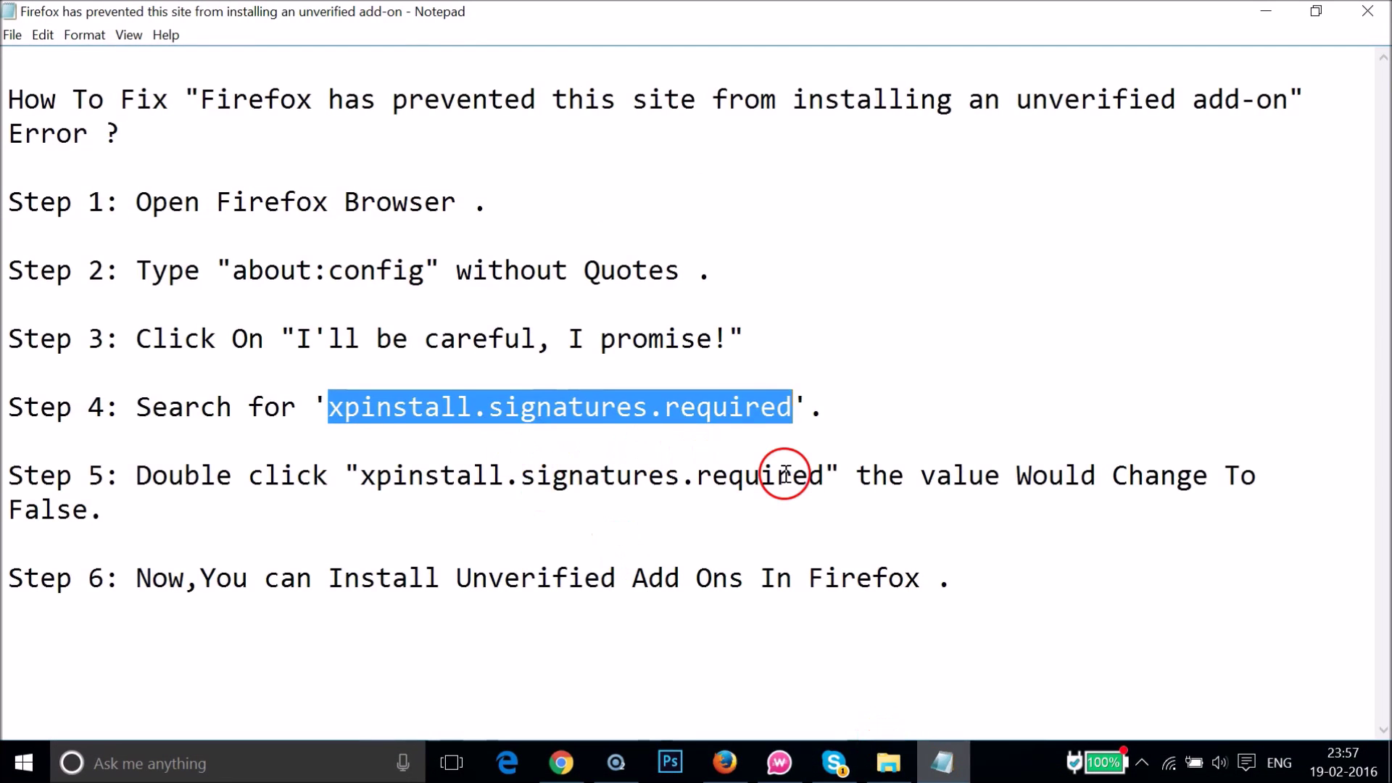
left_click(793, 475)
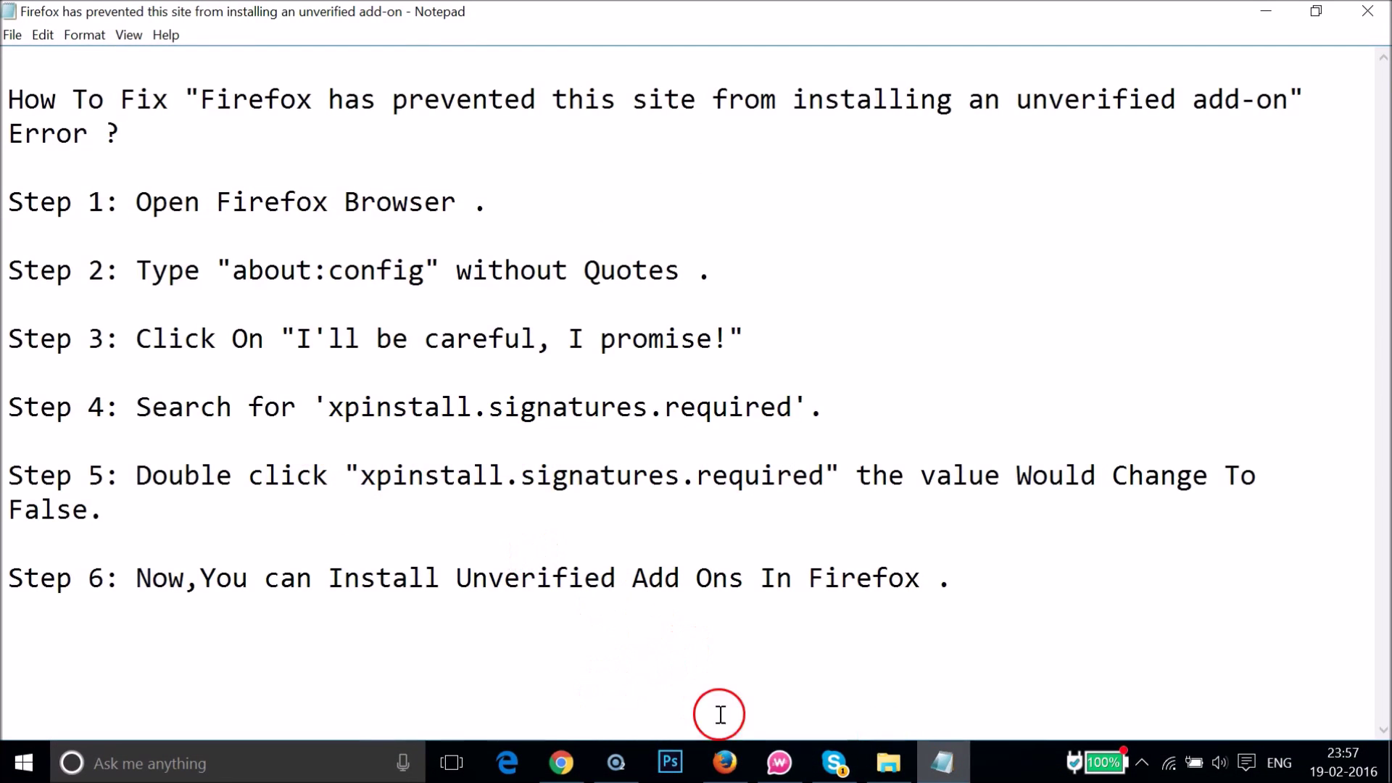
left_click(740, 765)
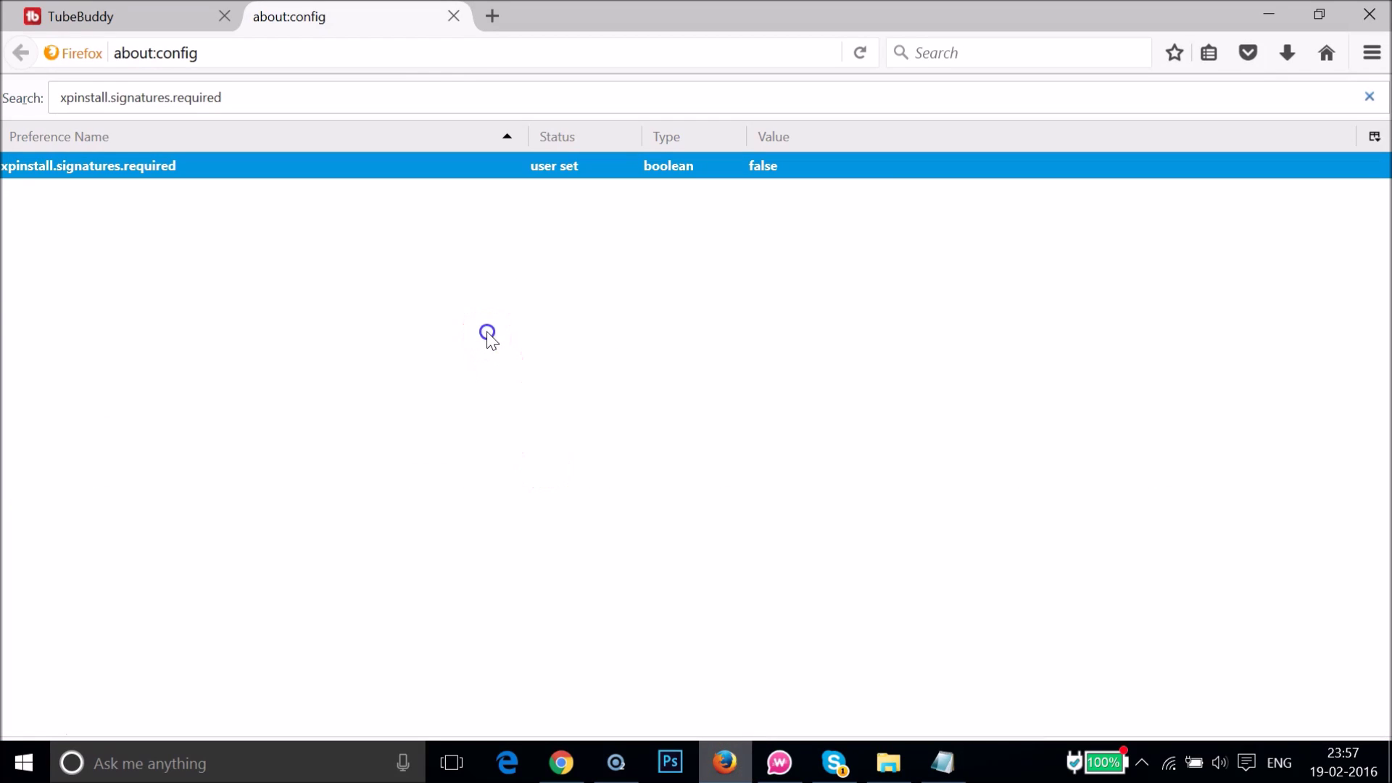
Close the about:config tab and install TubeBuddy again, confirming the unverified add-on caution prompt.
left_click(455, 16)
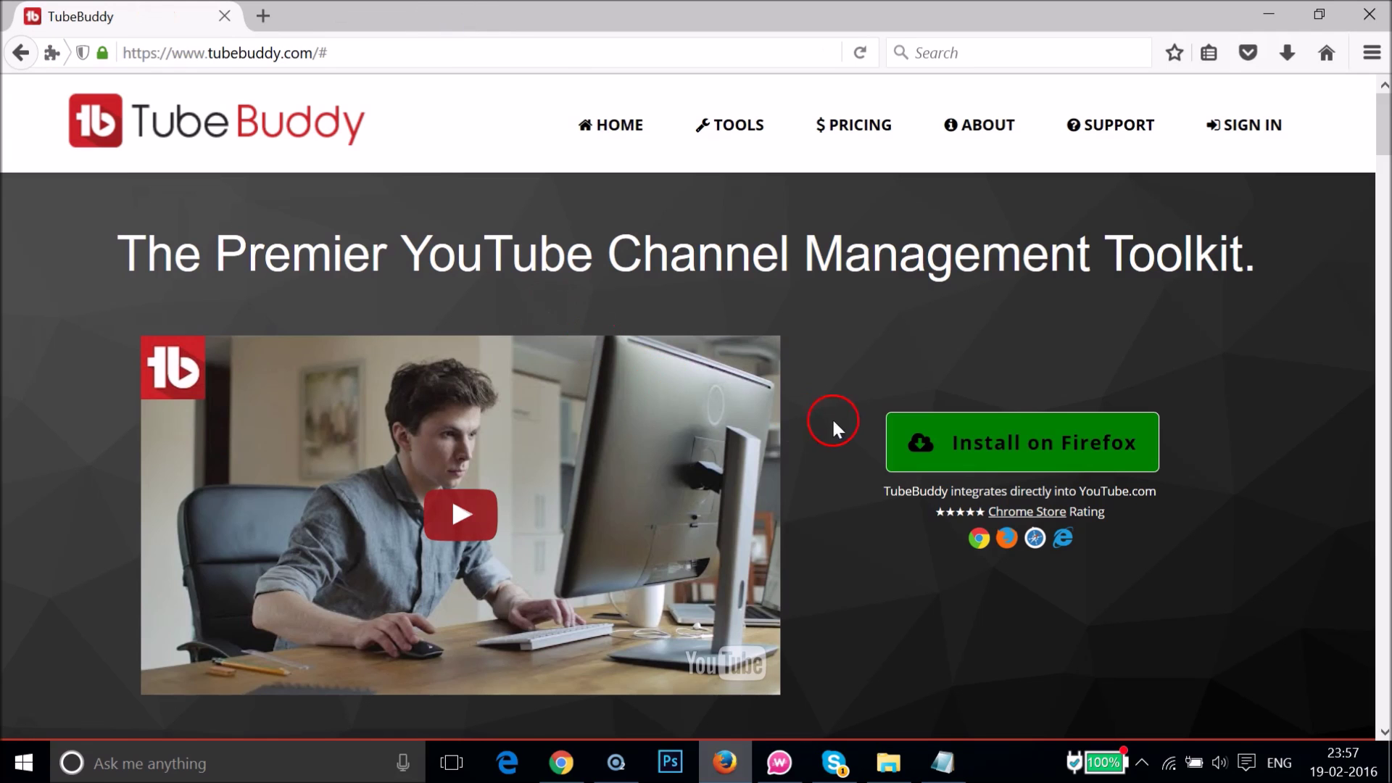
left_click(1064, 459)
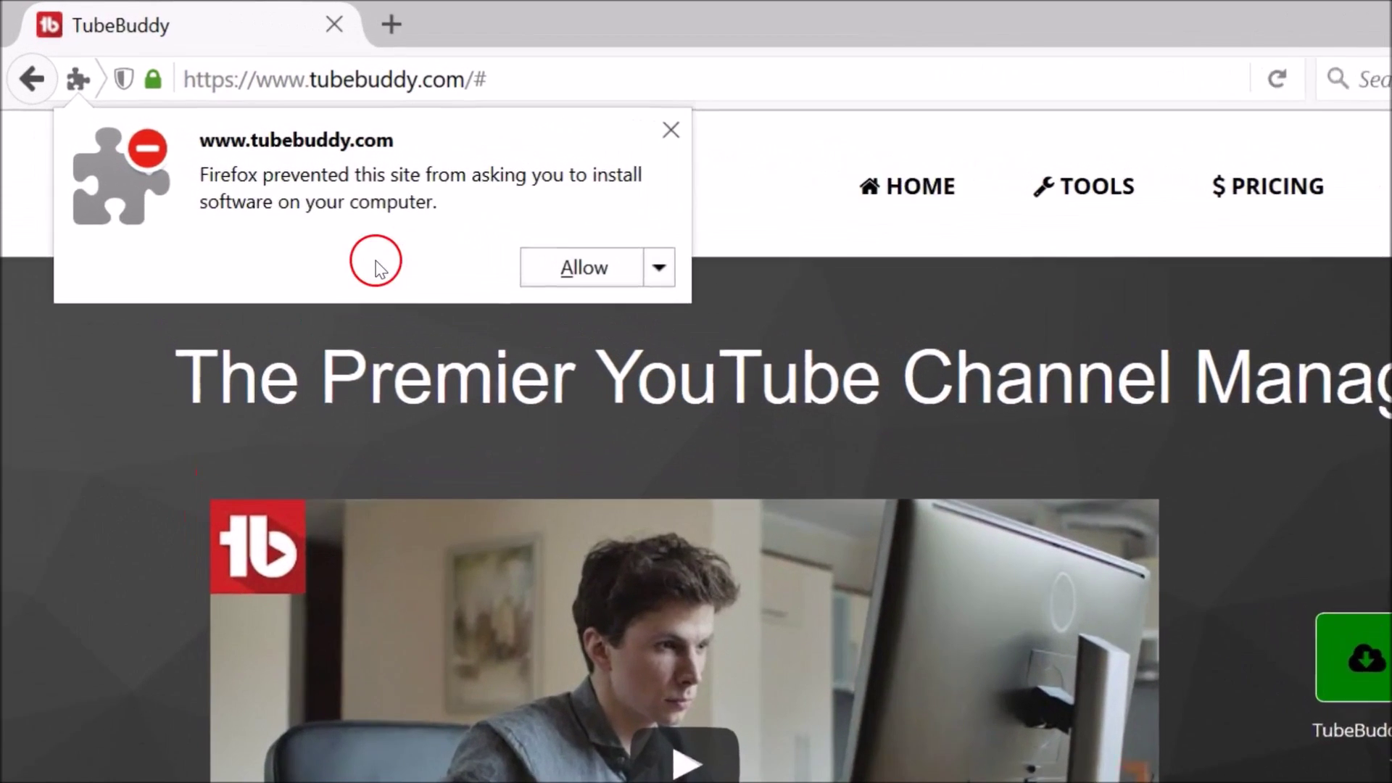
left_click(575, 269)
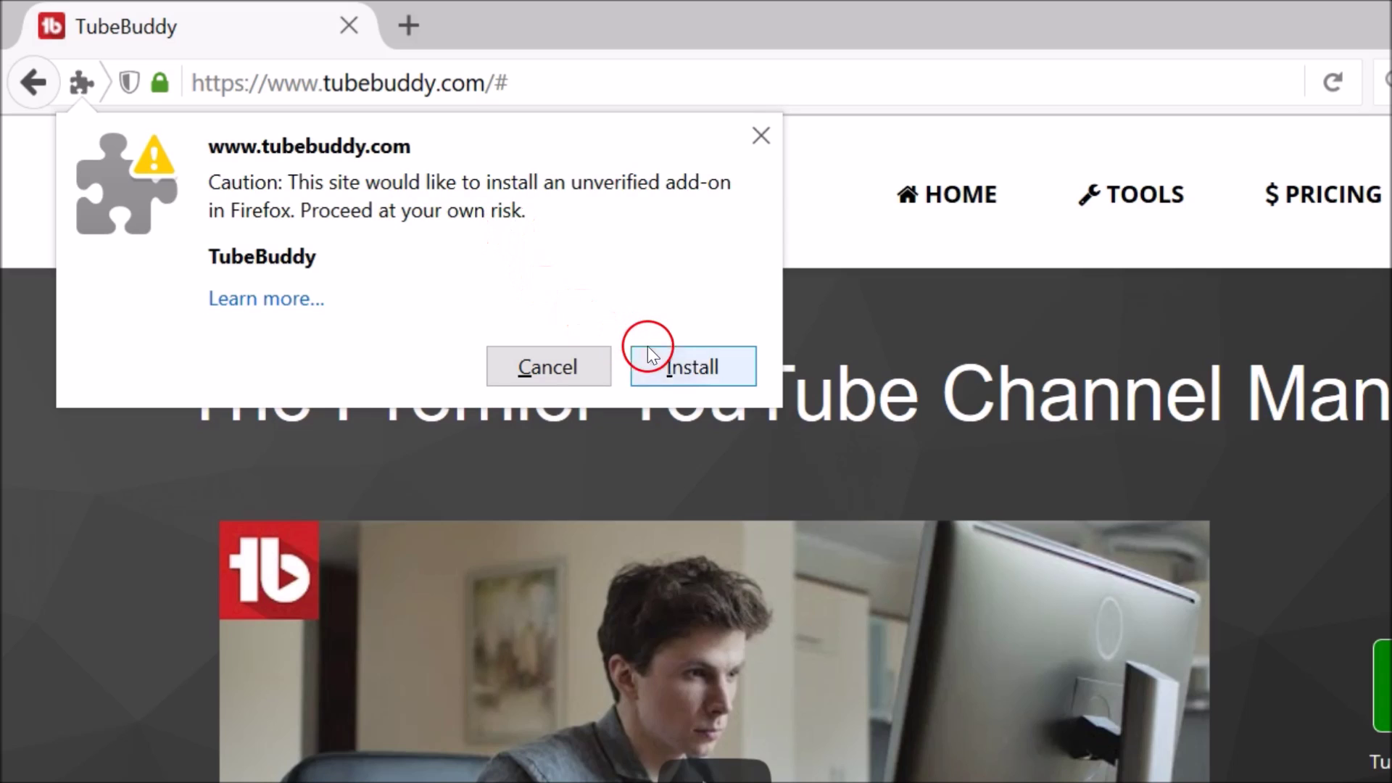
left_click(680, 364)
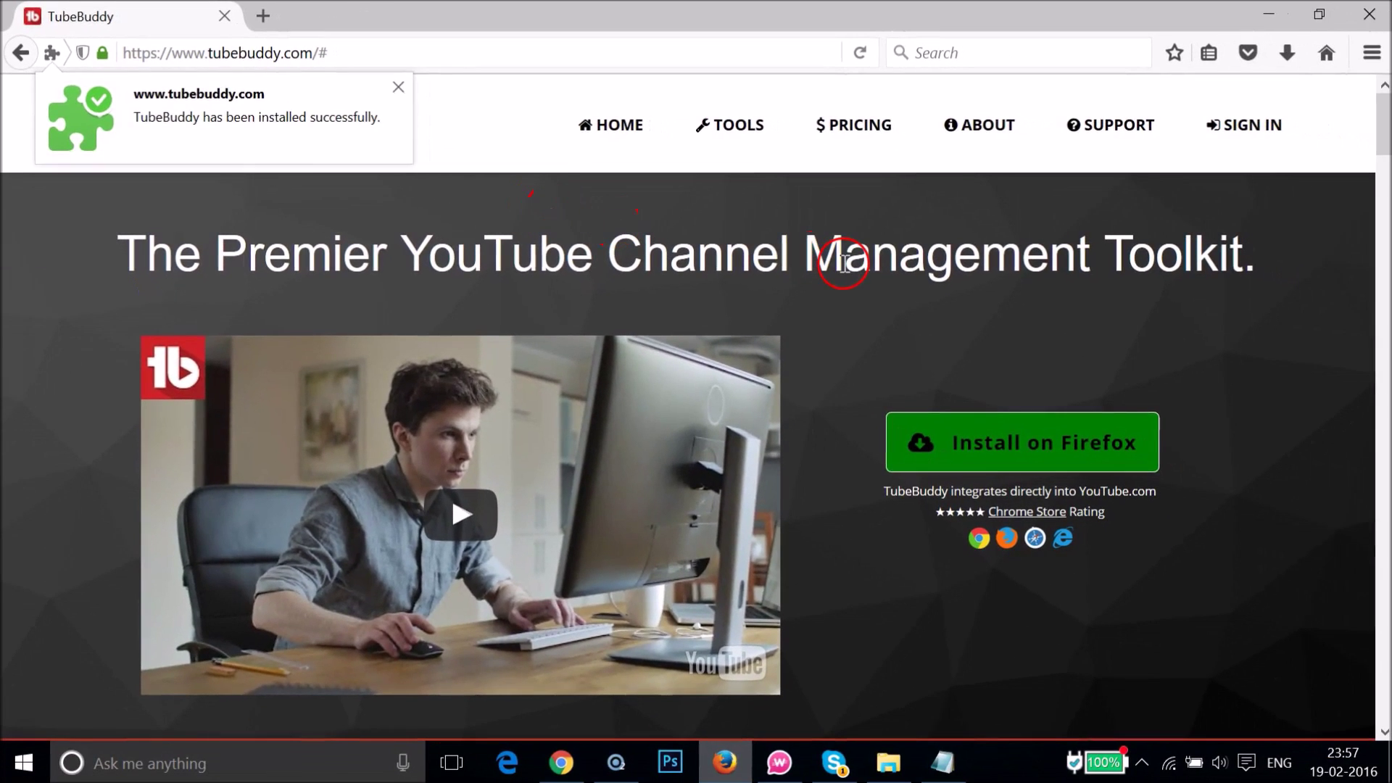
left_click(844, 263)
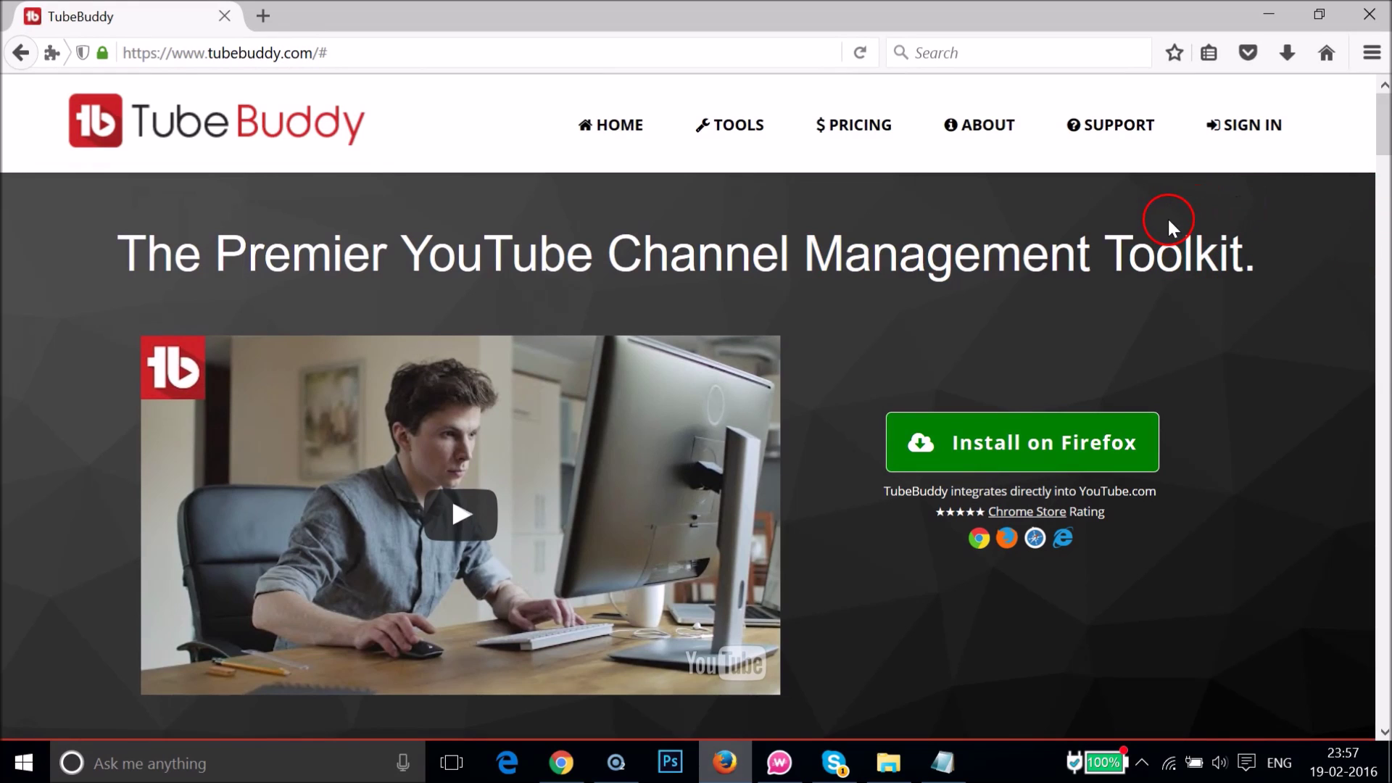
Open the Add-ons Manager from the ☰ menu and check TubeBuddy appears under Extensions.
left_click(1376, 63)
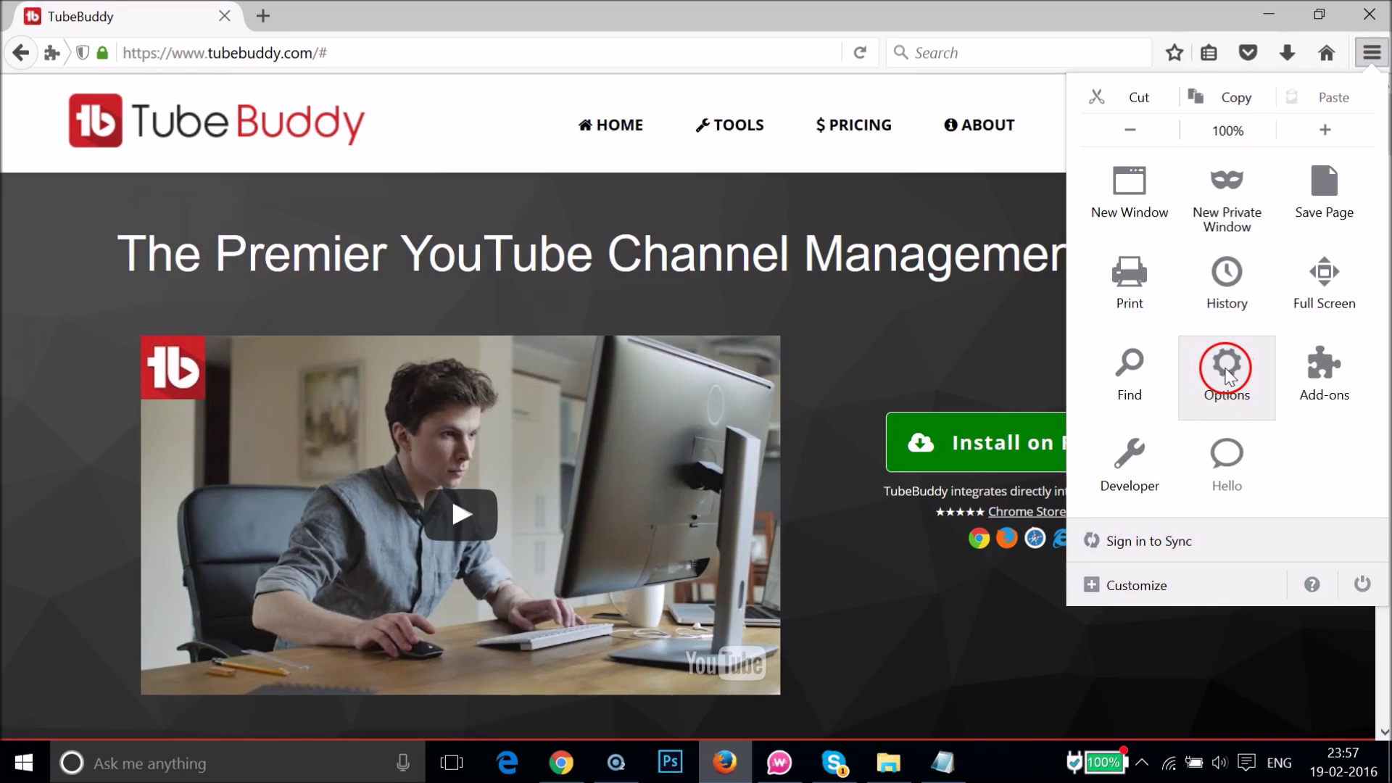
left_click(1227, 376)
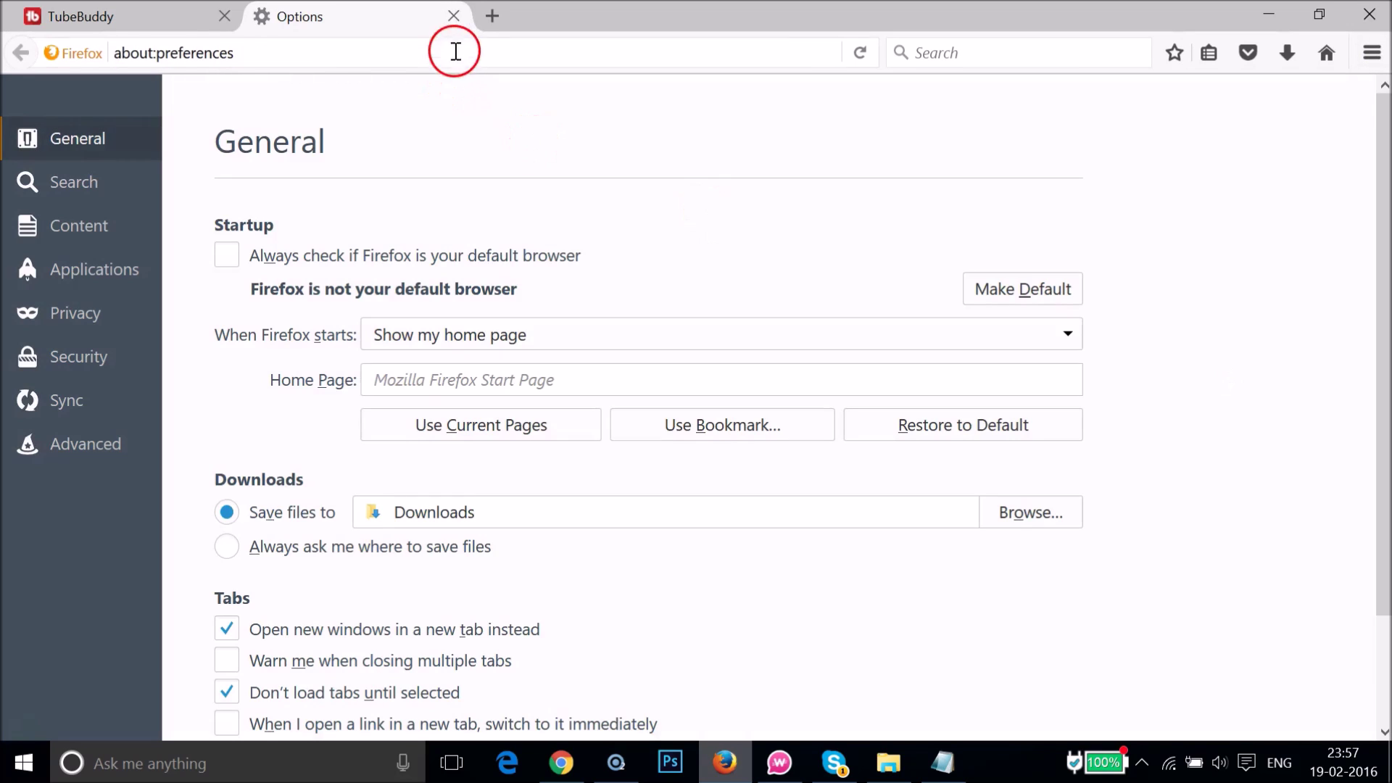
left_click(1372, 52)
left_click(1310, 365)
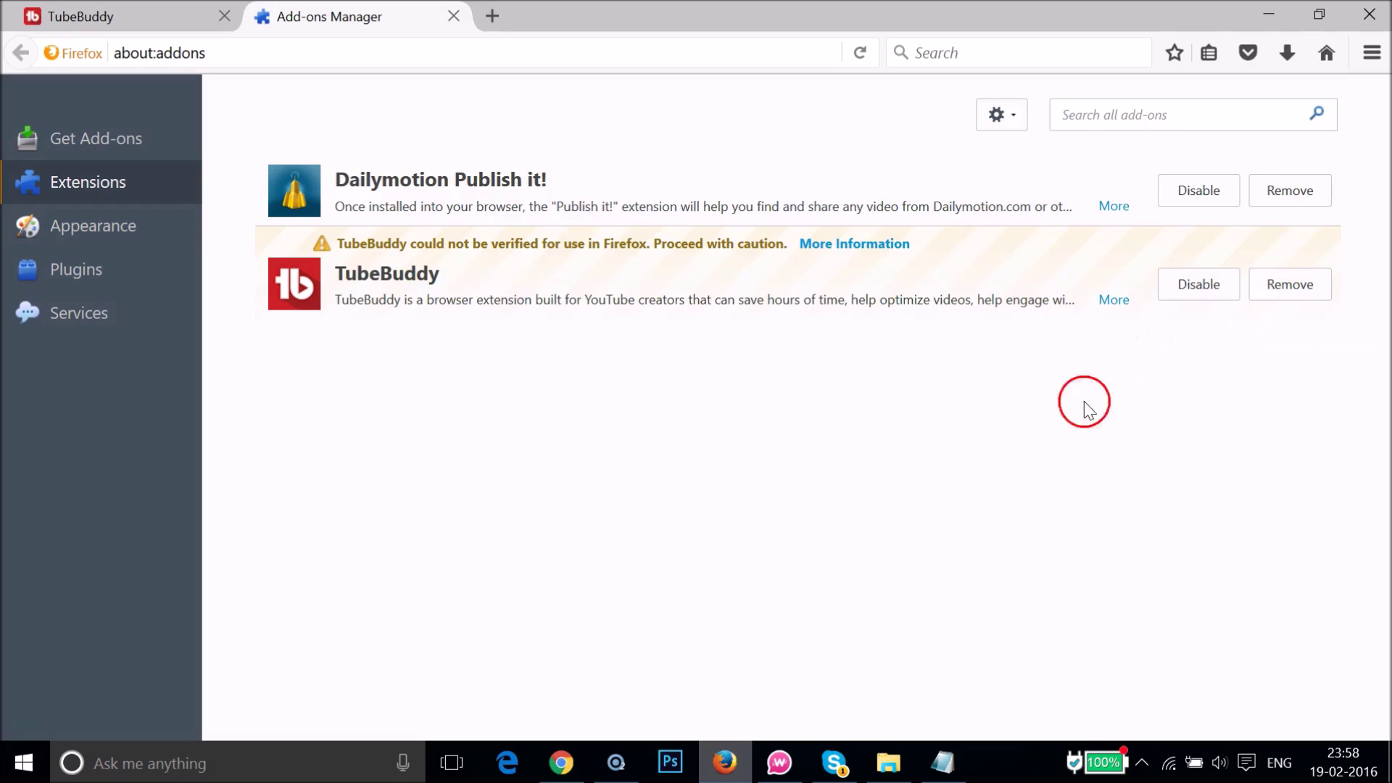
left_click(948, 772)
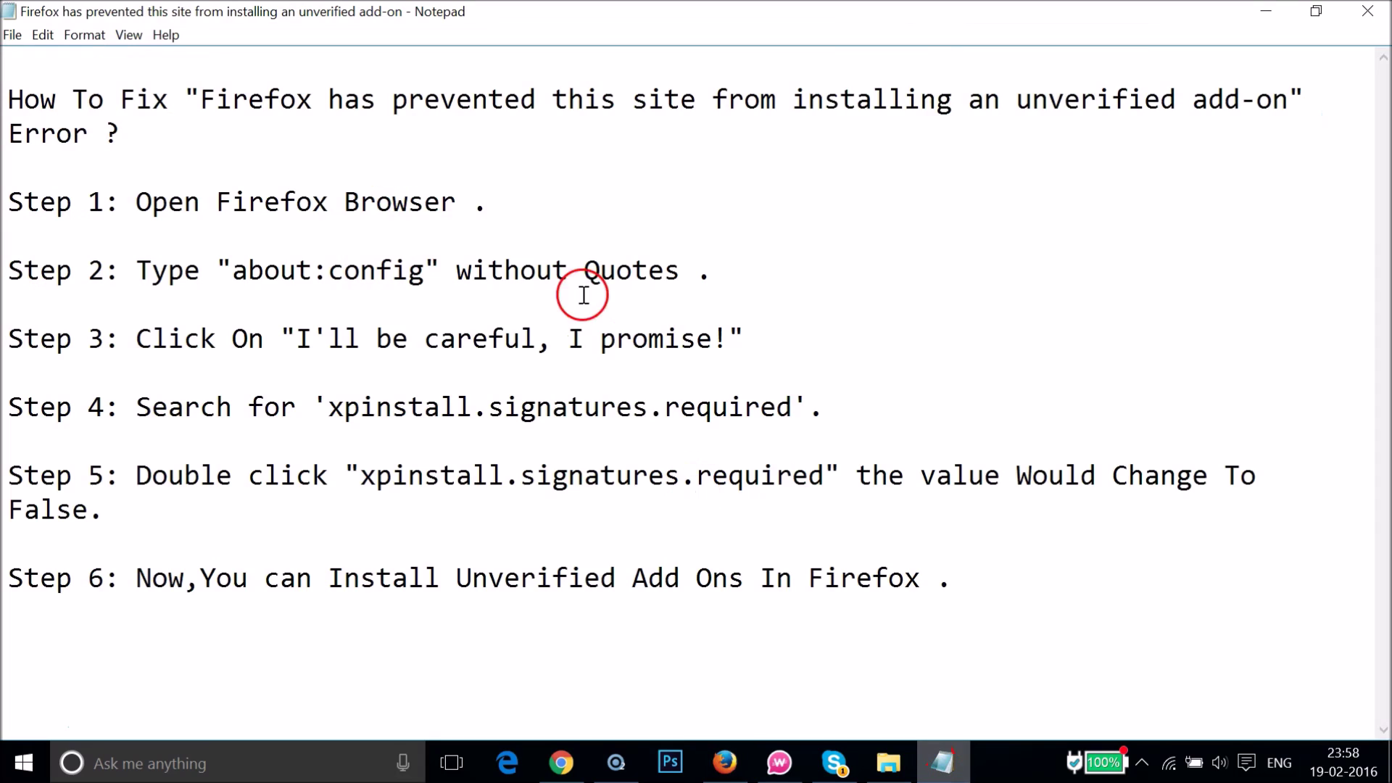
Place the cursor below the title line of the six-step Notepad fix guide.
left_click(420, 156)
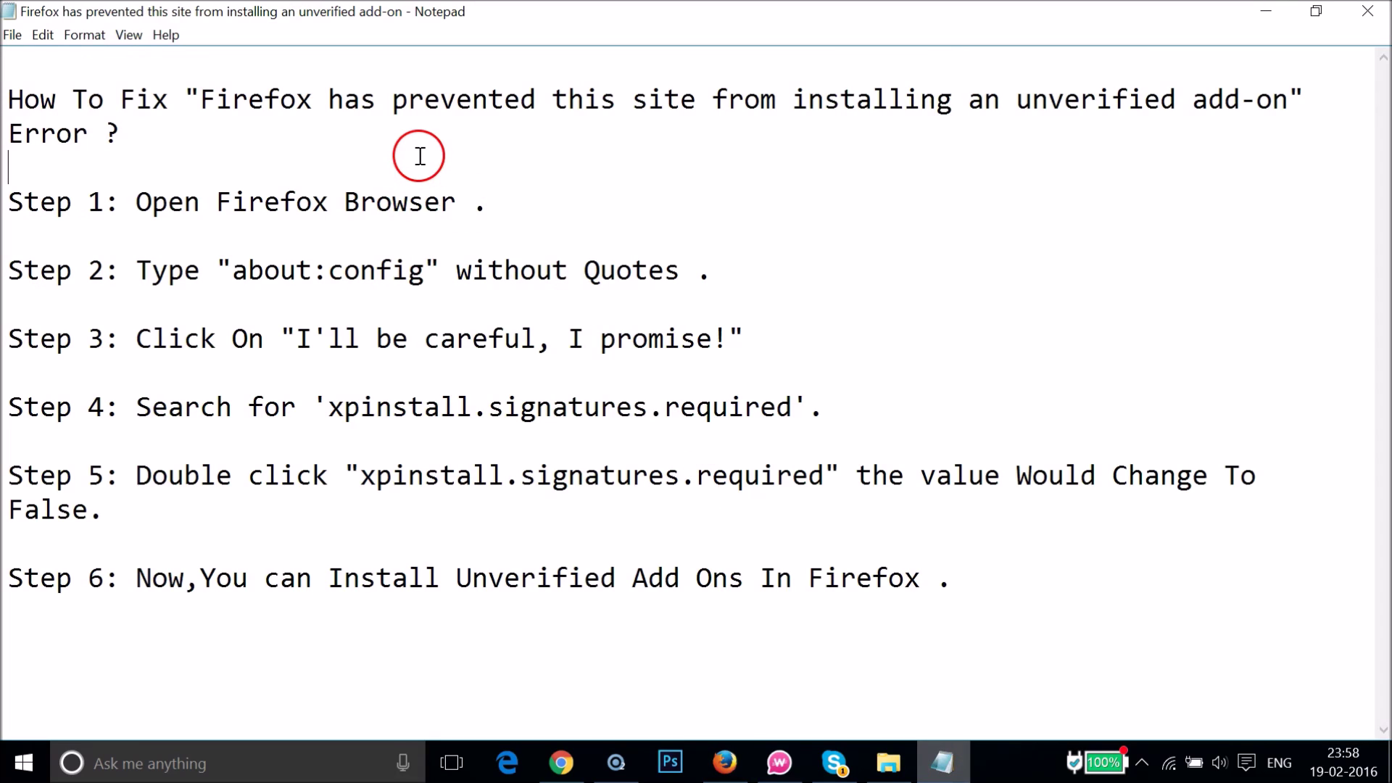